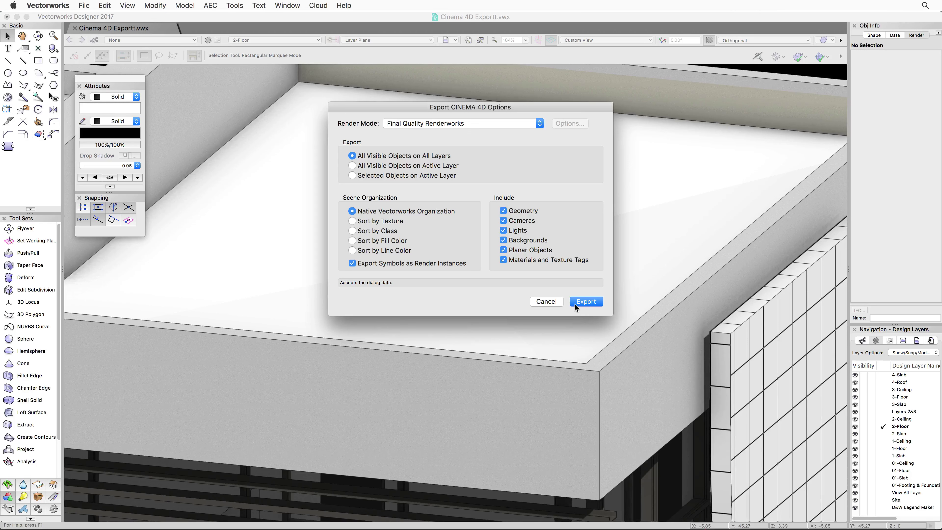
Set the render mode of the CINEMA 4D export to Custom Renderworks
left_click(575, 302)
left_click(466, 122)
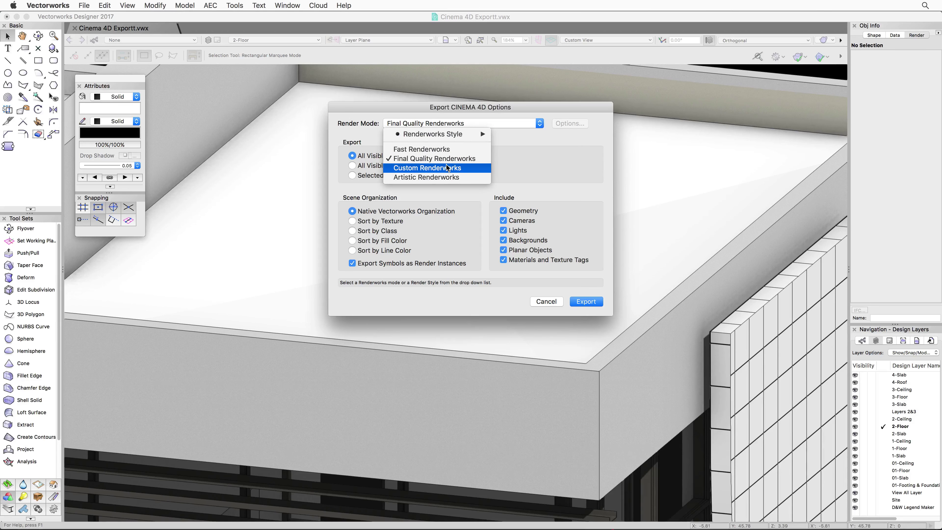
left_click(454, 168)
Set the Custom Renderworks curved geometry quality to Low and export the model to CINEMA 4D
left_click(569, 123)
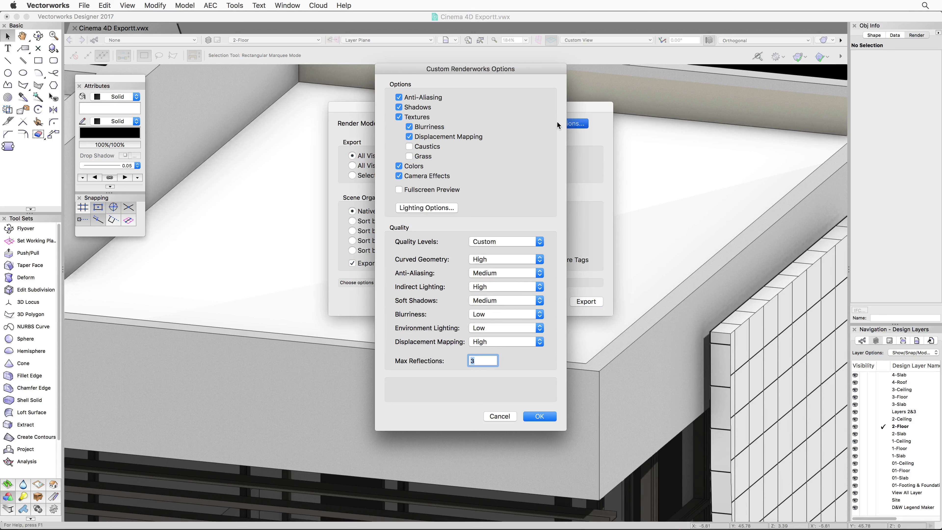
left_click(504, 259)
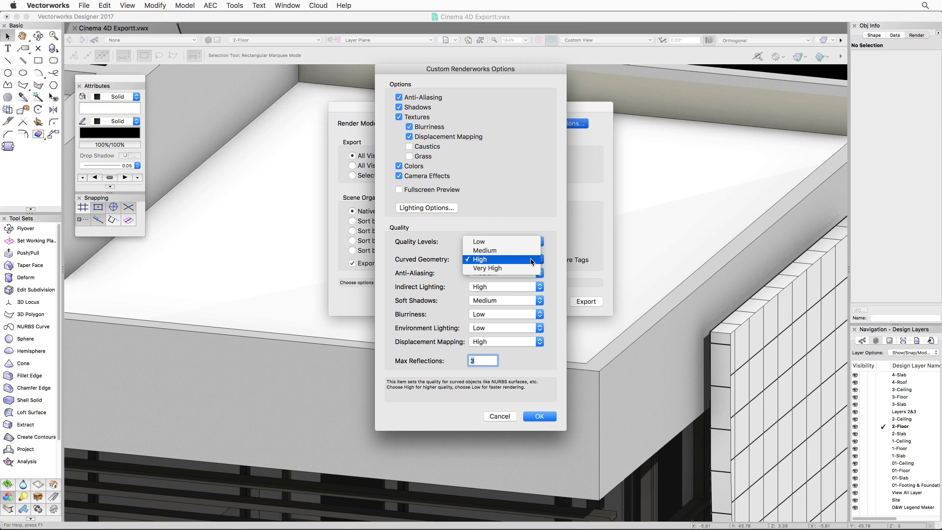
left_click(509, 241)
left_click(539, 416)
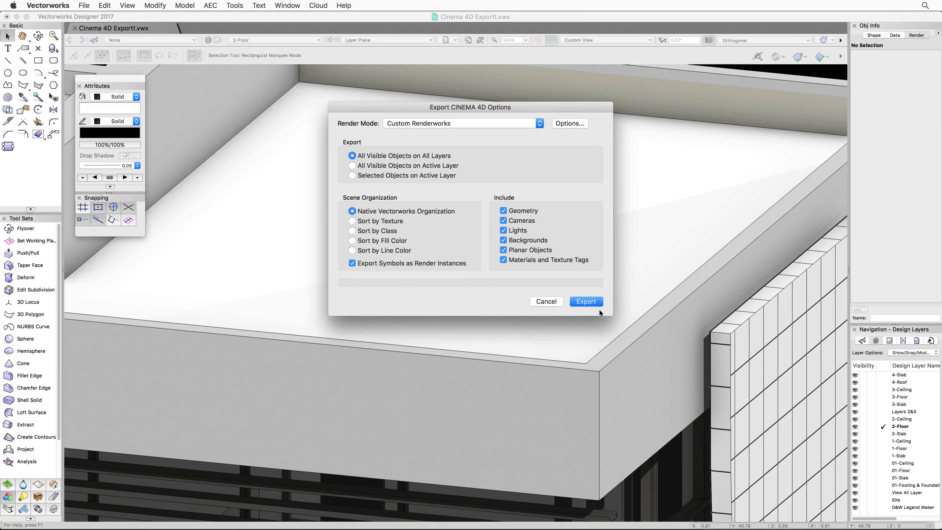
left_click(589, 302)
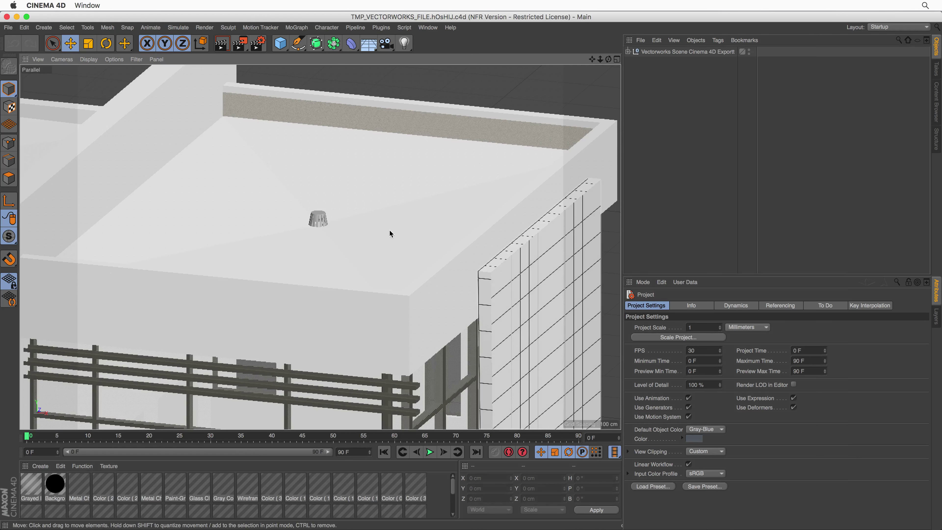
scroll(314, 219, "up", 15)
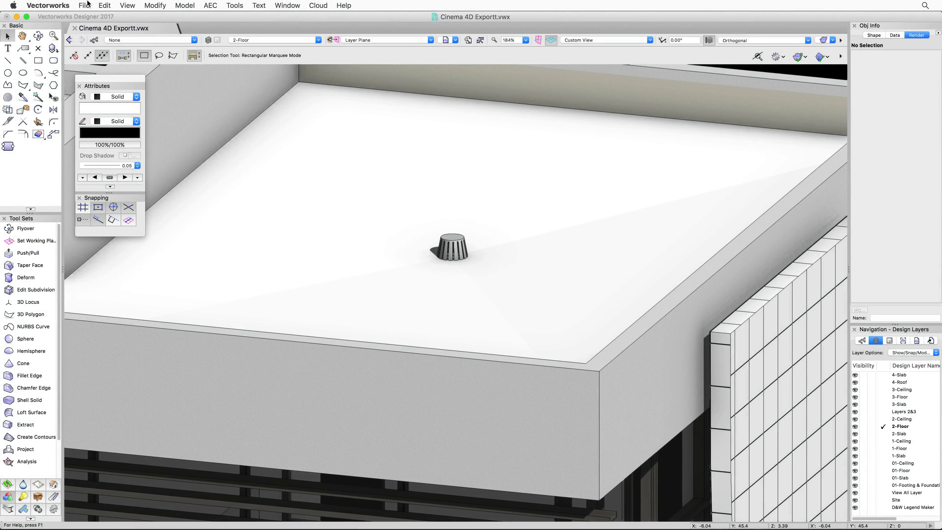
Send the Vectorworks model to CINEMA 4D again with the Custom Renderworks curved geometry quality set to Very High
left_click(84, 5)
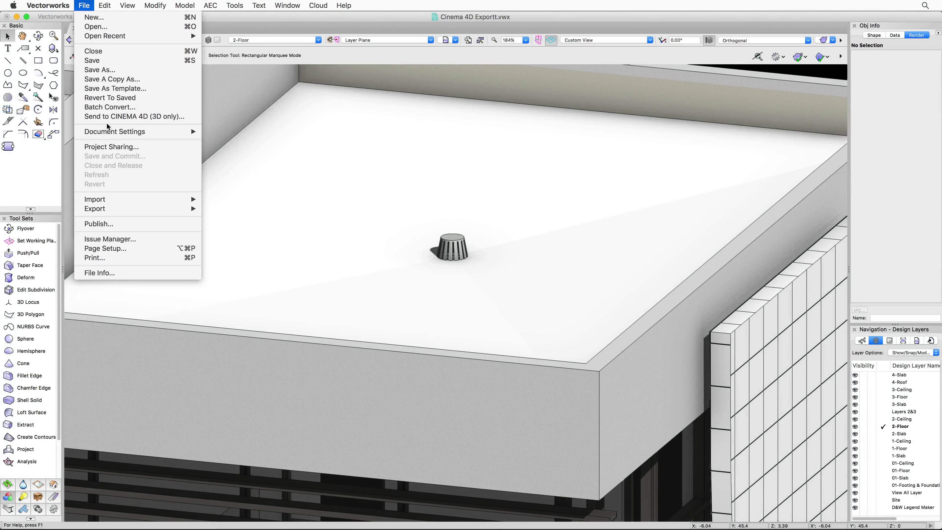
left_click(114, 117)
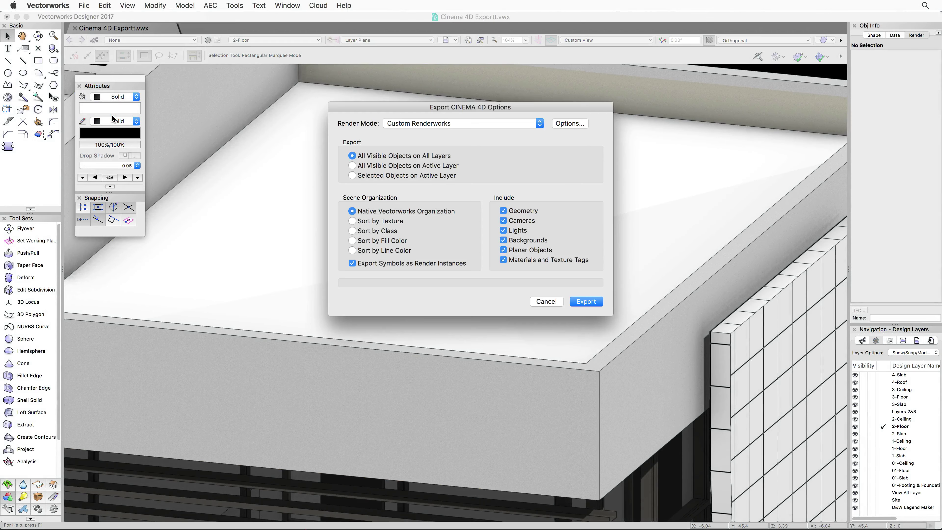
left_click(566, 123)
left_click(486, 259)
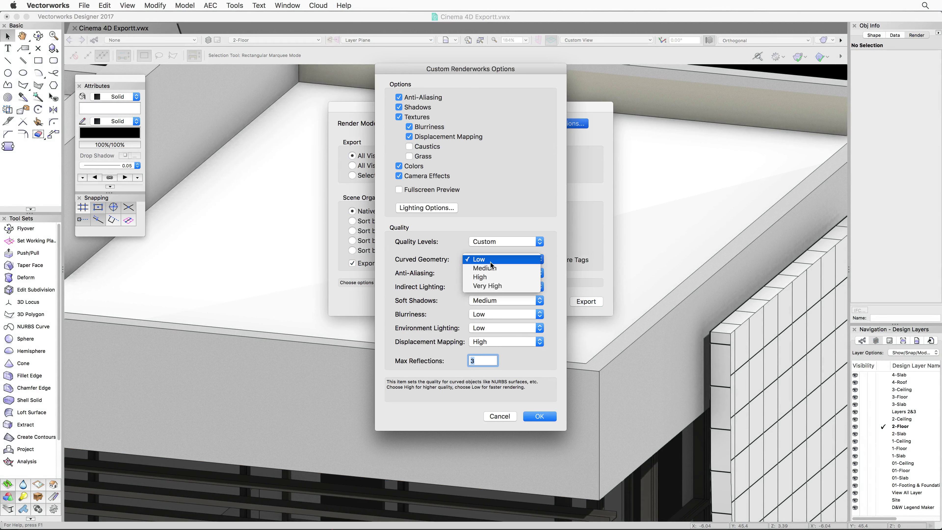
left_click(486, 286)
left_click(539, 416)
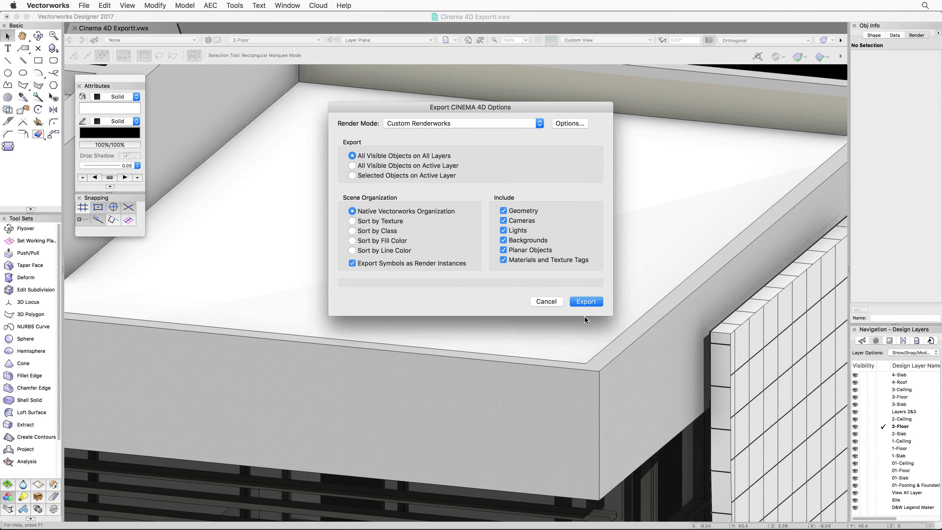
left_click(585, 301)
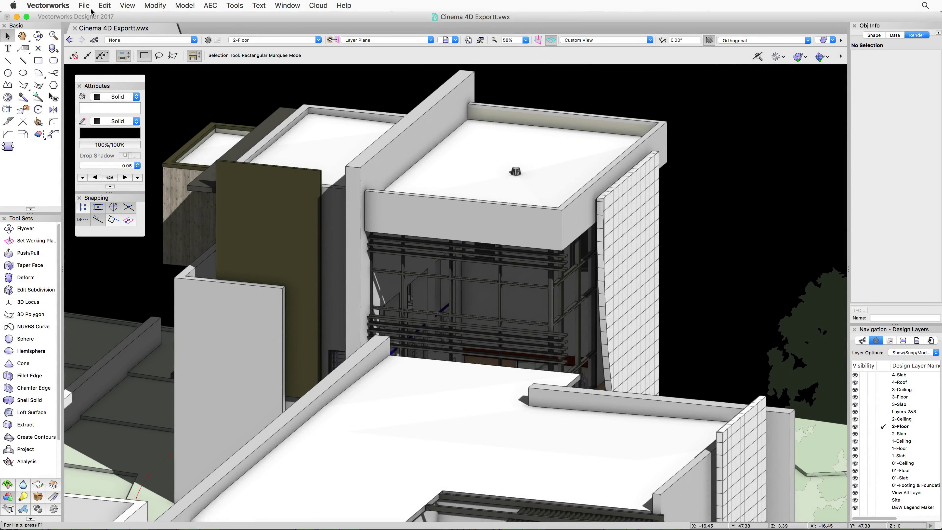
Review the available Renderworks styles, keep Custom Renderworks, and send the Vectorworks model to CINEMA 4D using Native Vectorworks Organization
left_click(89, 6)
left_click(107, 117)
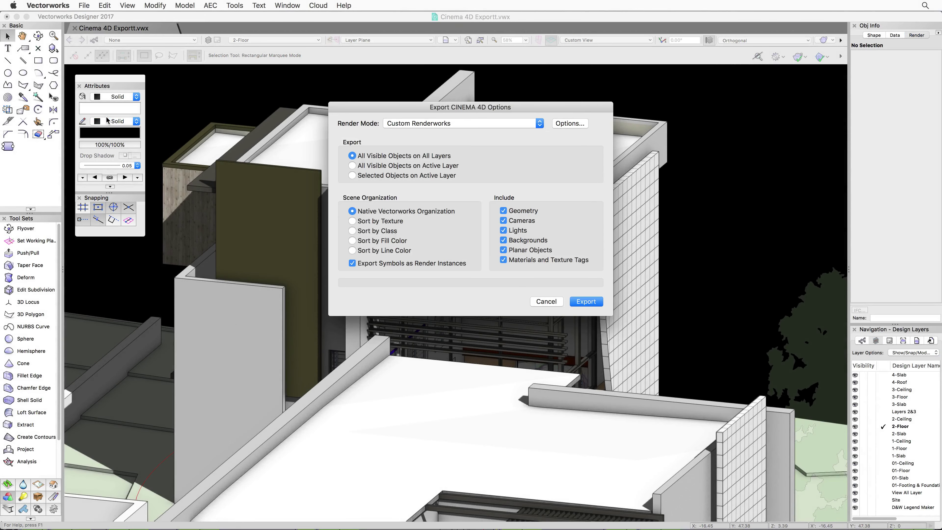
left_click(451, 127)
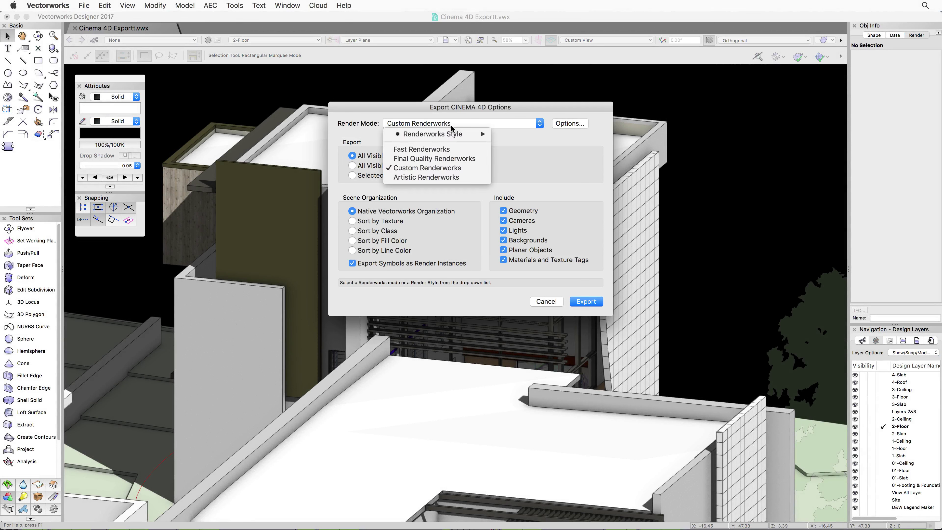
mouse_move(449, 134)
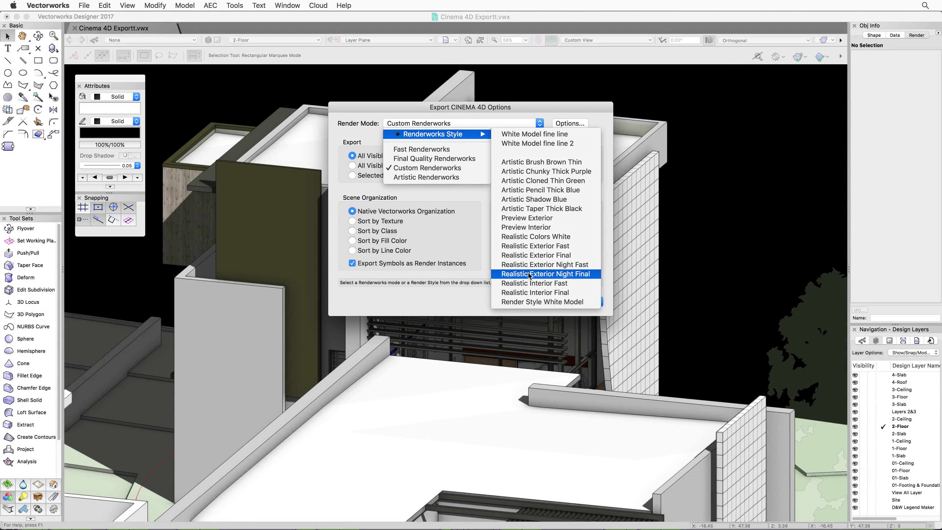
left_click(527, 114)
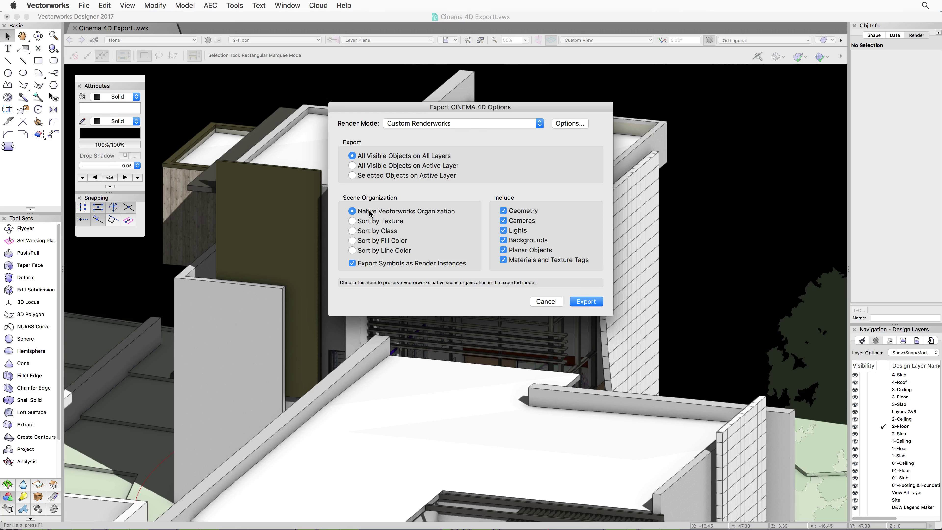
left_click(575, 302)
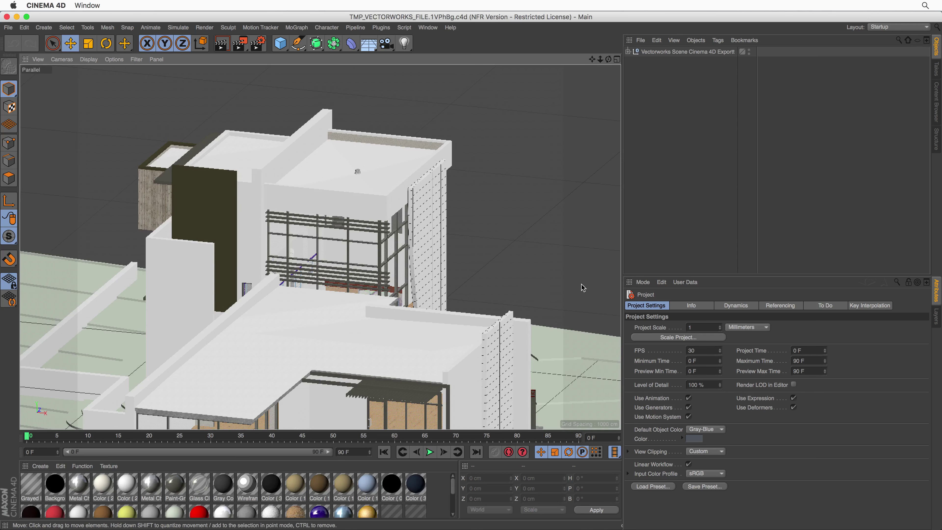
Examine the exported scene's hierarchy by expanding Geometry and 1-Slab and selecting its railing, wood cap and hardscape slab objects
left_click(627, 52)
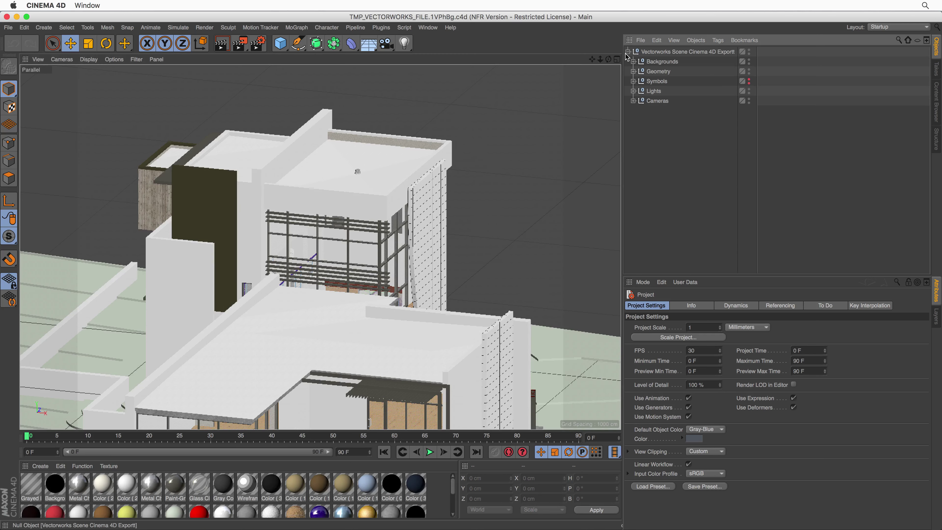
left_click(633, 71)
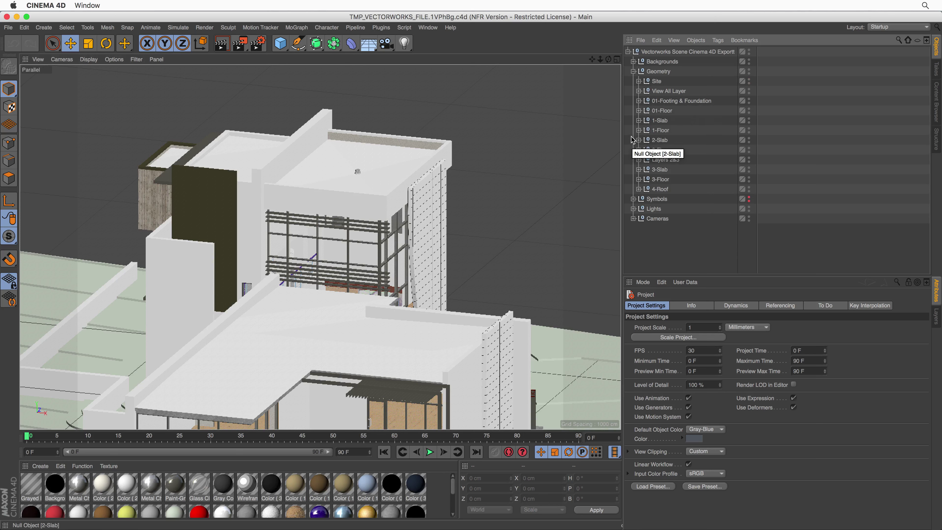
left_click(638, 120)
left_click(677, 140)
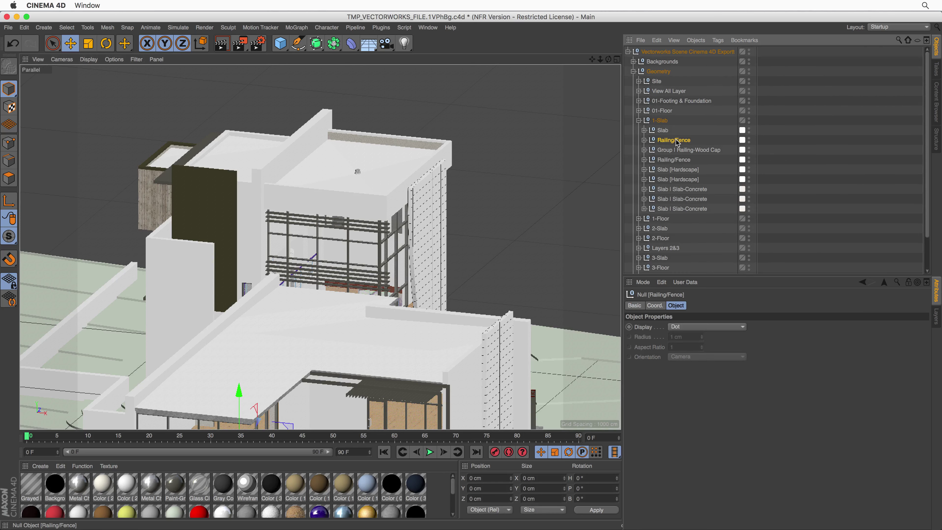
left_click(677, 150)
left_click(675, 160)
left_click(674, 171)
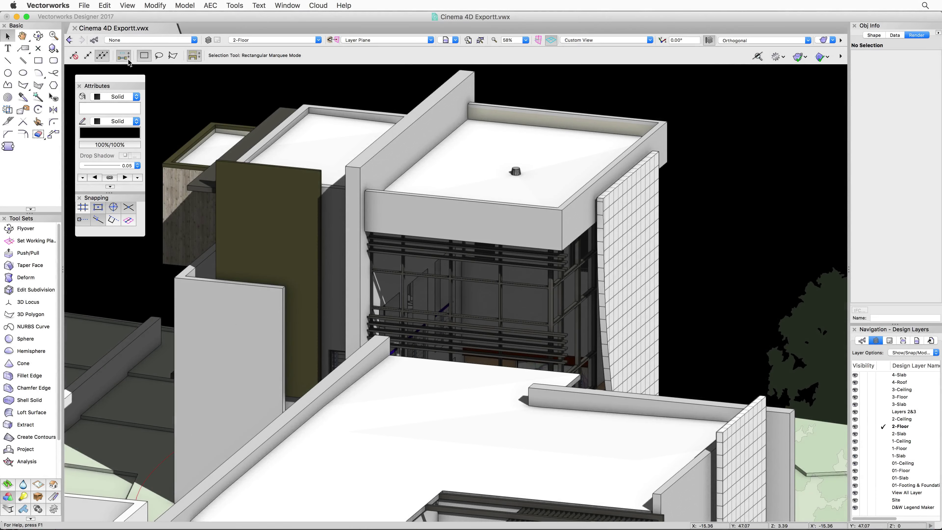
Send the Vectorworks model to CINEMA 4D again with the scene organization set to Sort by Texture
left_click(86, 6)
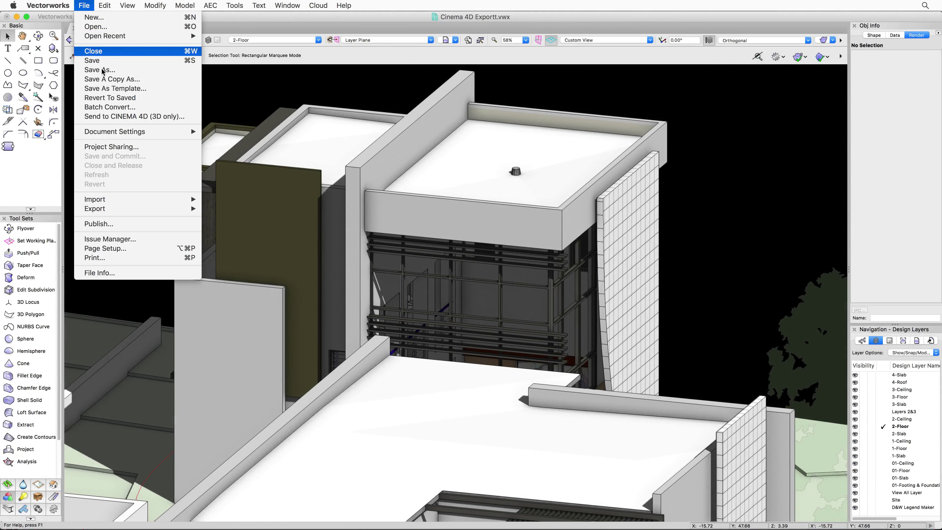
left_click(112, 117)
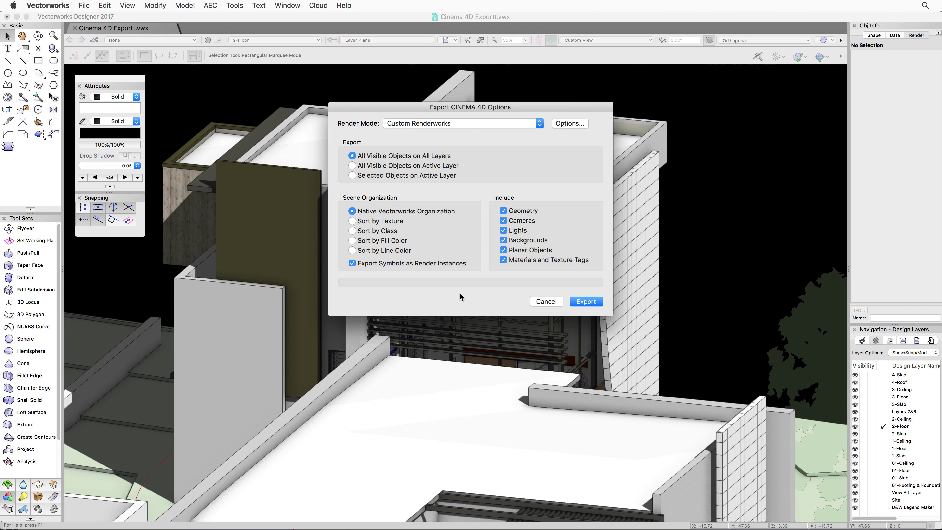
left_click(352, 220)
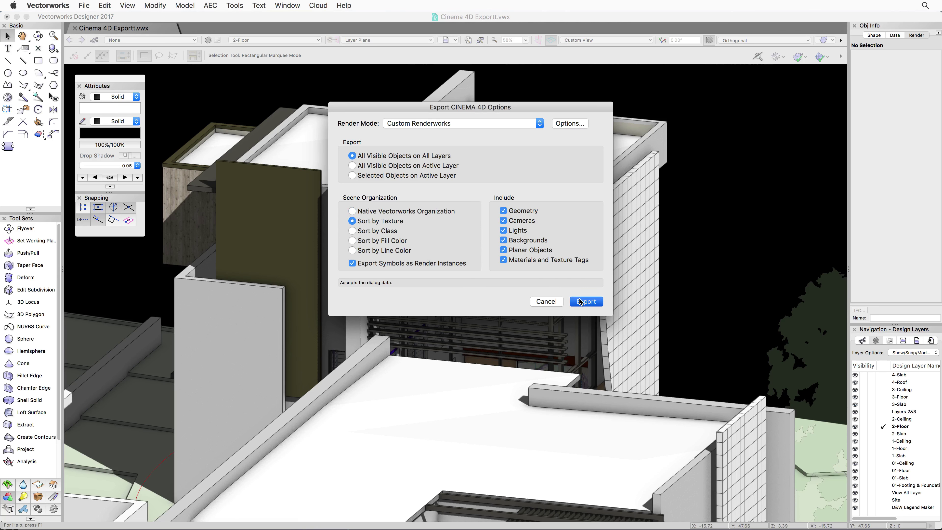
left_click(580, 301)
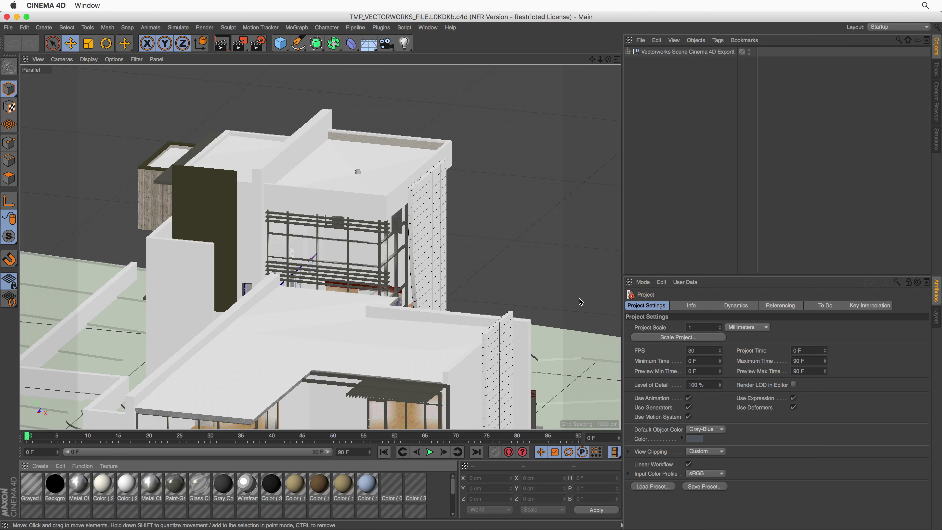
Expand the Geometry group and replace the material on the Paint-White group's texture tag with the wood material
left_click(627, 51)
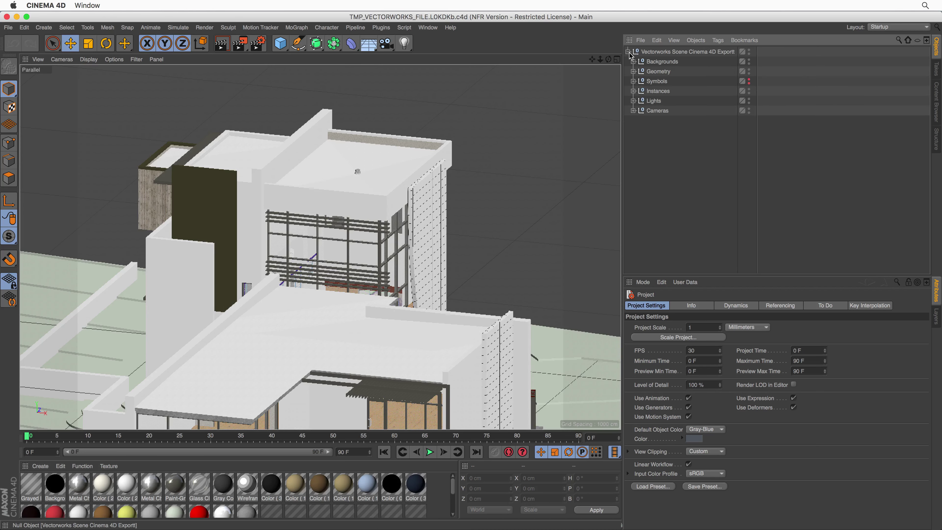
left_click(632, 71)
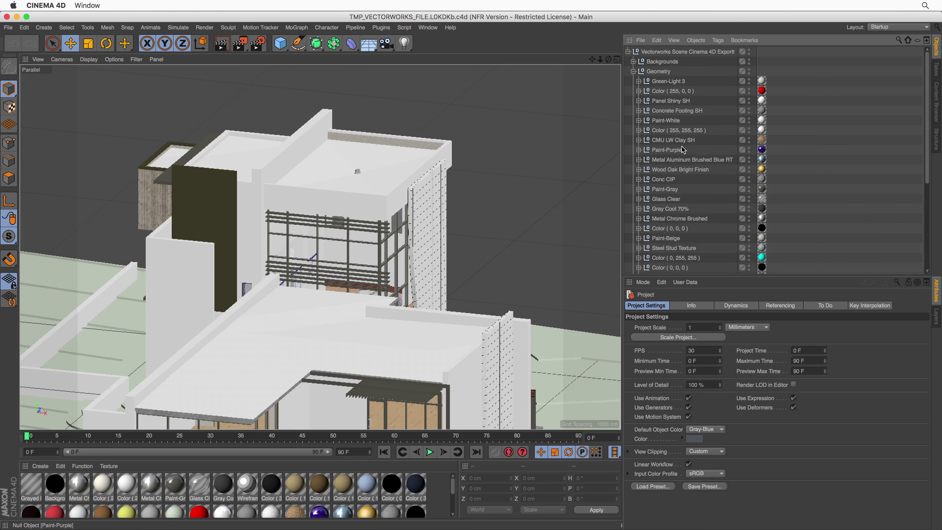
left_click(762, 120)
double_click(762, 120)
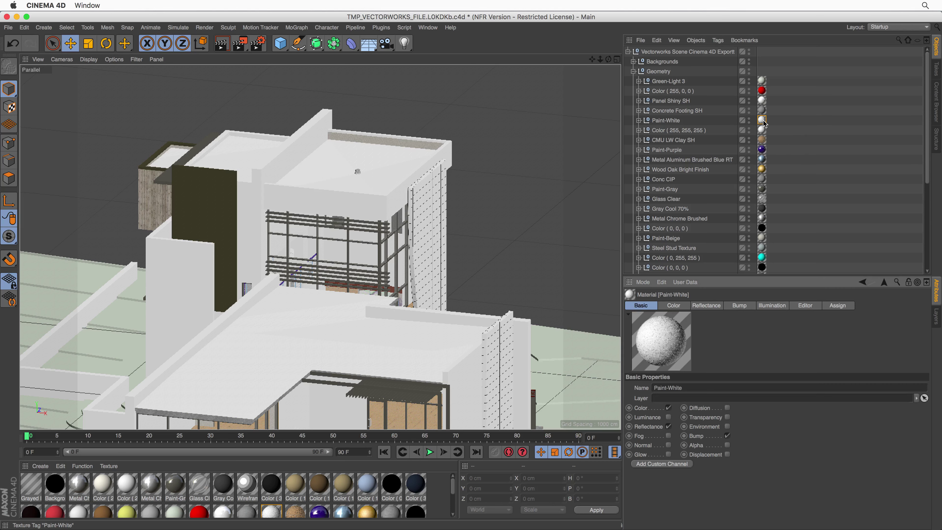
scroll(324, 476, "down", 2)
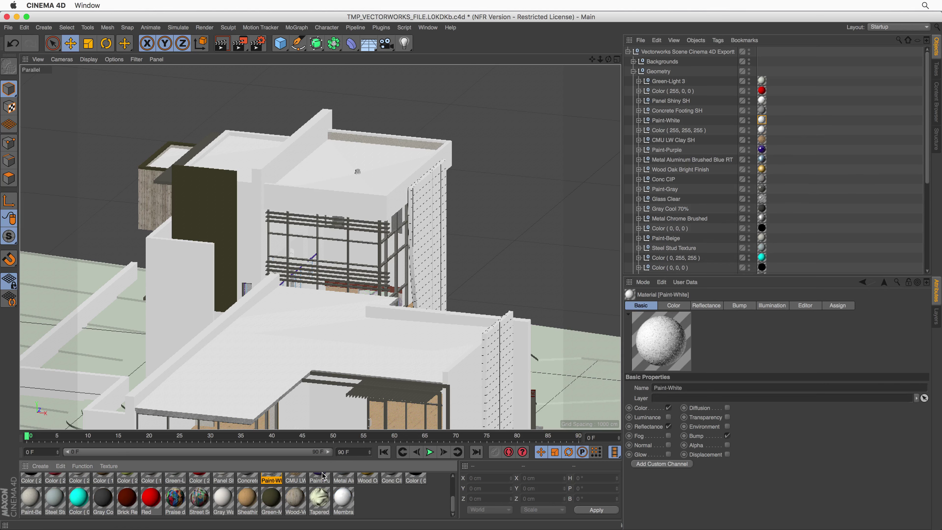
mouse_move(297, 498)
left_mouse_down()
mouse_move(639, 239)
mouse_move(762, 121)
left_mouse_up()
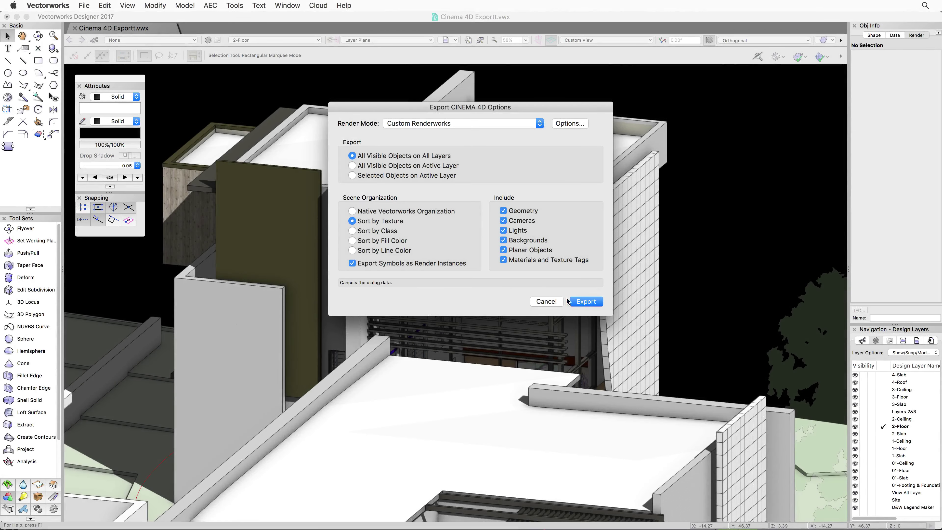
Export the Vectorworks model again, sorted by texture with symbols as render instances, and expand the resulting Symbols group in CINEMA 4D
left_click(586, 301)
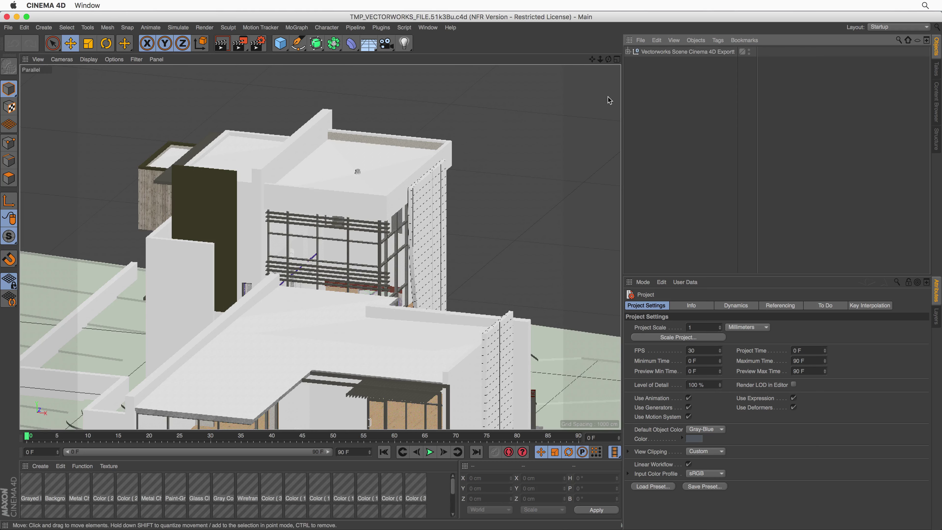
left_click(627, 52)
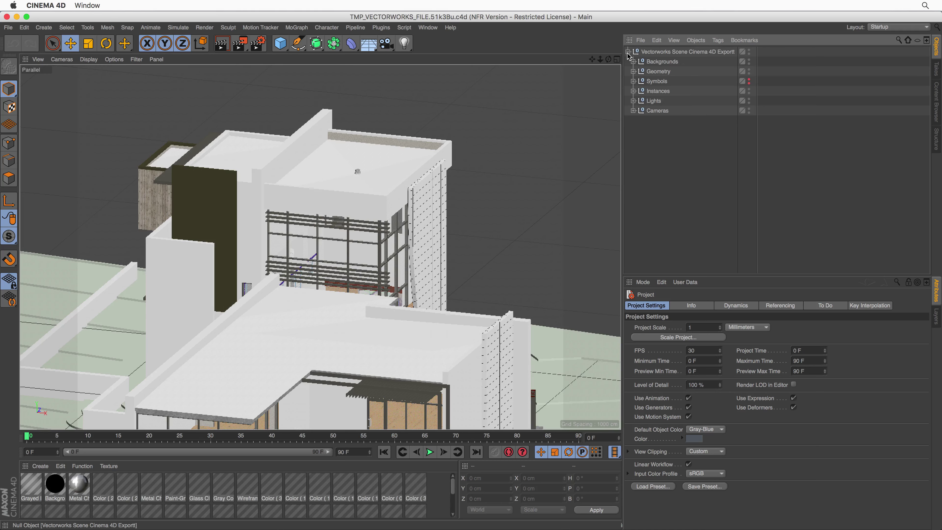
left_click(633, 81)
left_click(657, 81)
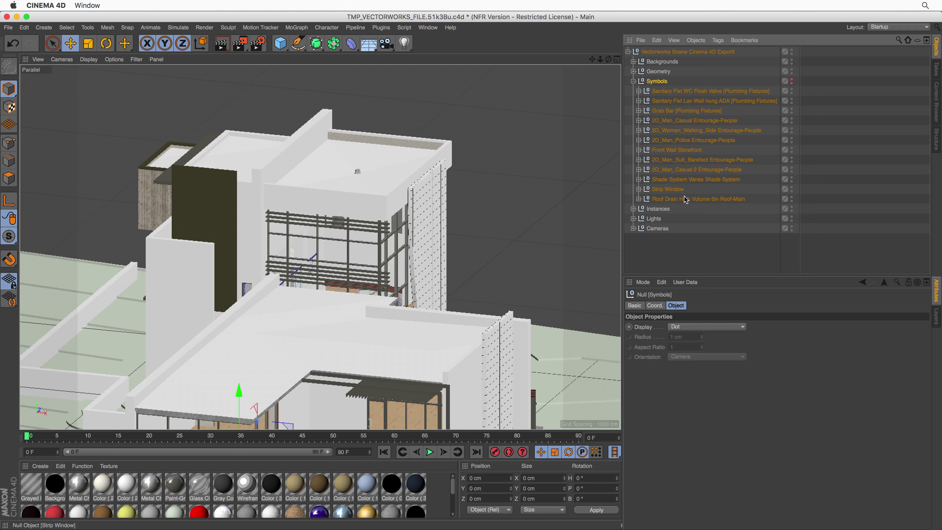
Expand the Instances group and inspect the WC flush valve, Grab Bar and 2D_Man_Casual instance objects
left_click(633, 210)
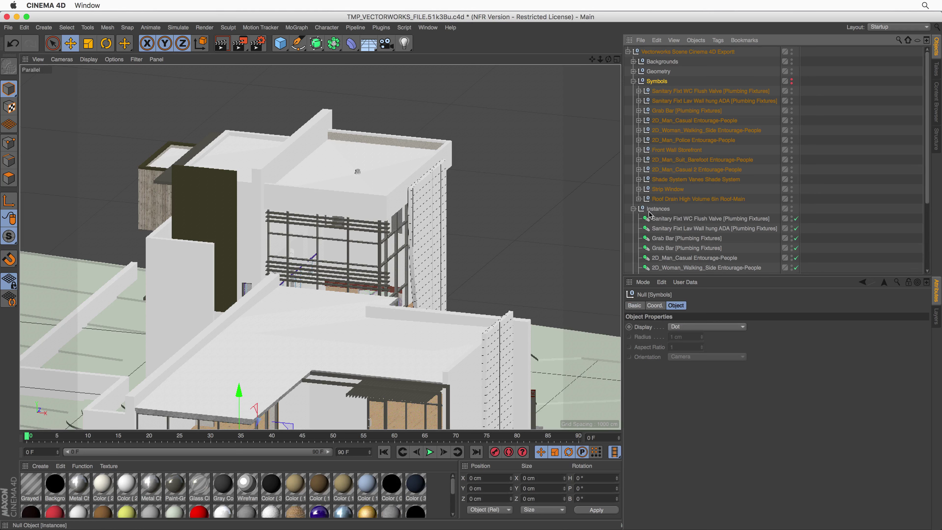
left_click(694, 218)
left_click(683, 247)
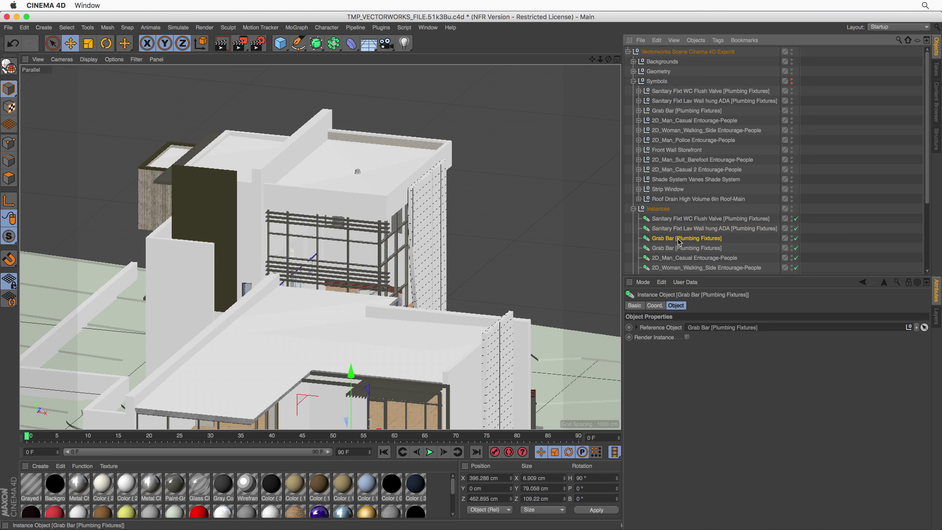
left_click(681, 257)
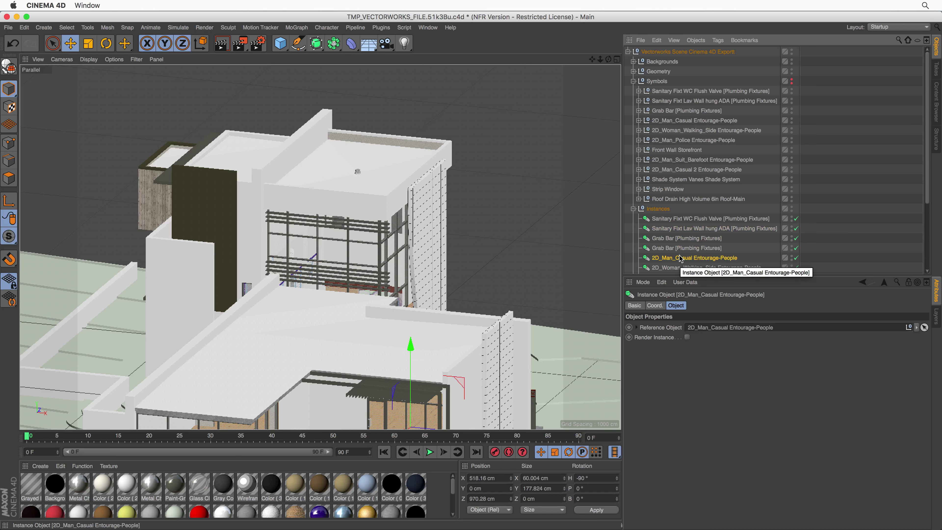
Expand the texture-sorted scene's Geometry group, look through its texture groups, and collapse it again
left_click(629, 52)
left_click(633, 71)
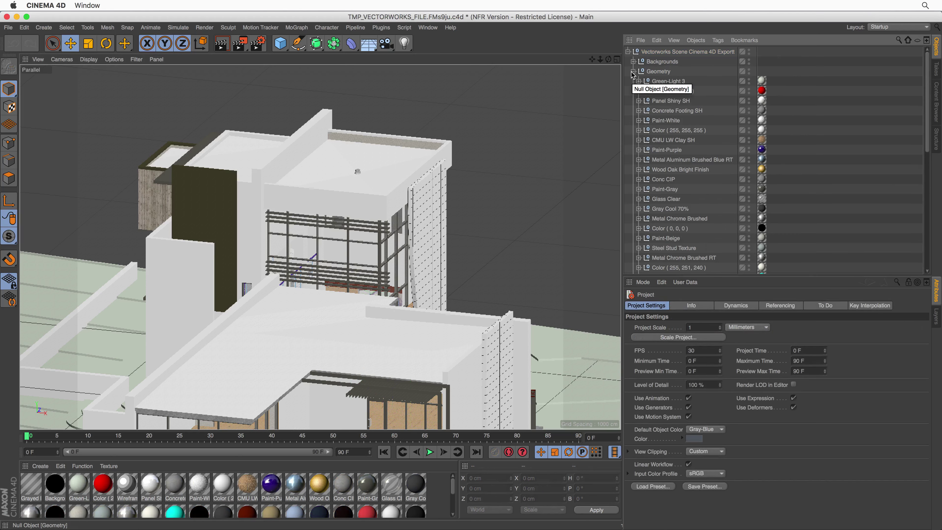
scroll(680, 166, "down", 10)
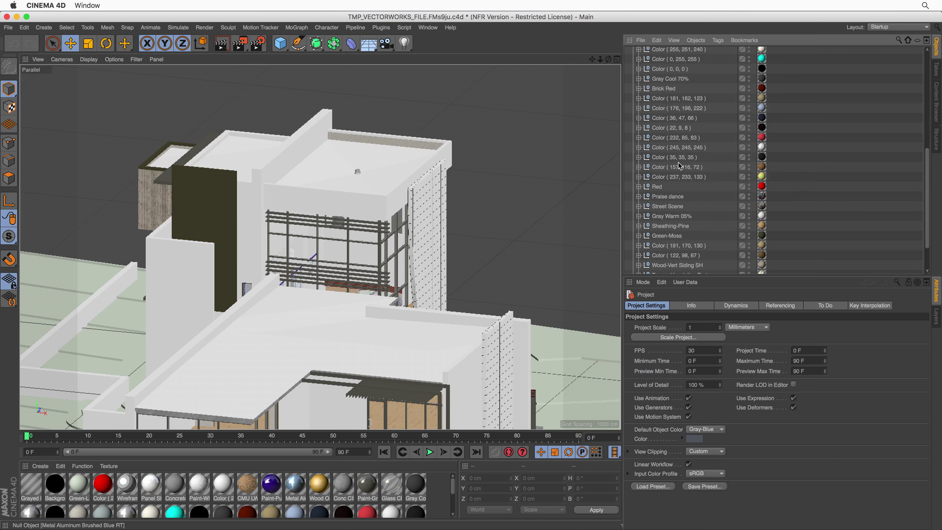
scroll(680, 166, "up", 10)
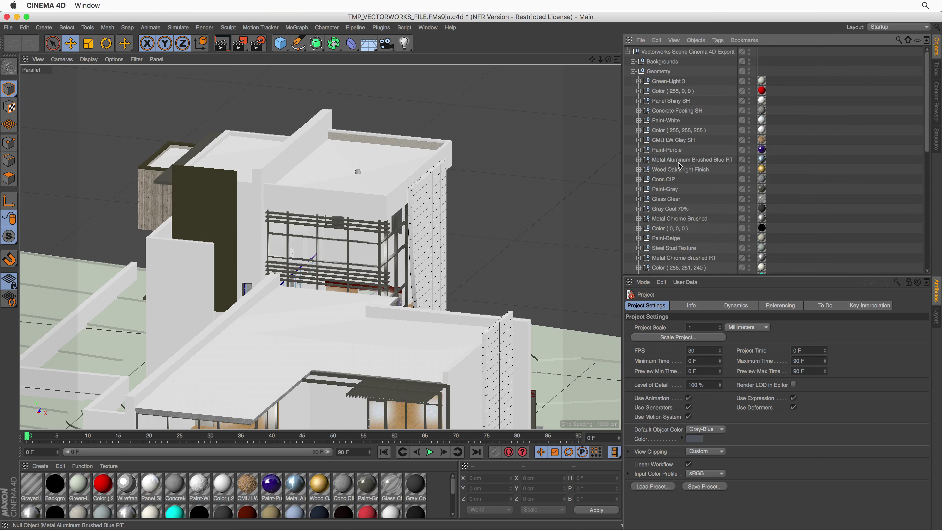
left_click(633, 72)
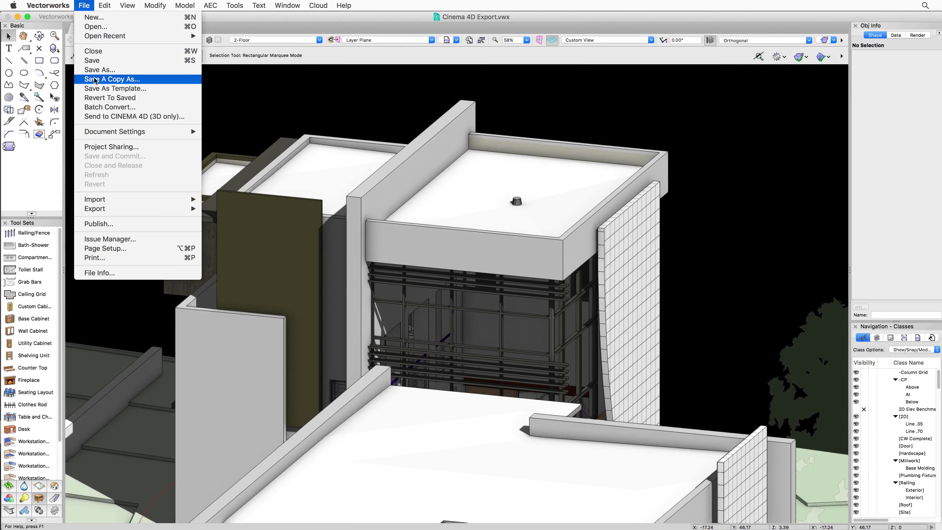
Send the Vectorworks model to CINEMA 4D again with the scene organization set to Sort by Class
left_click(98, 116)
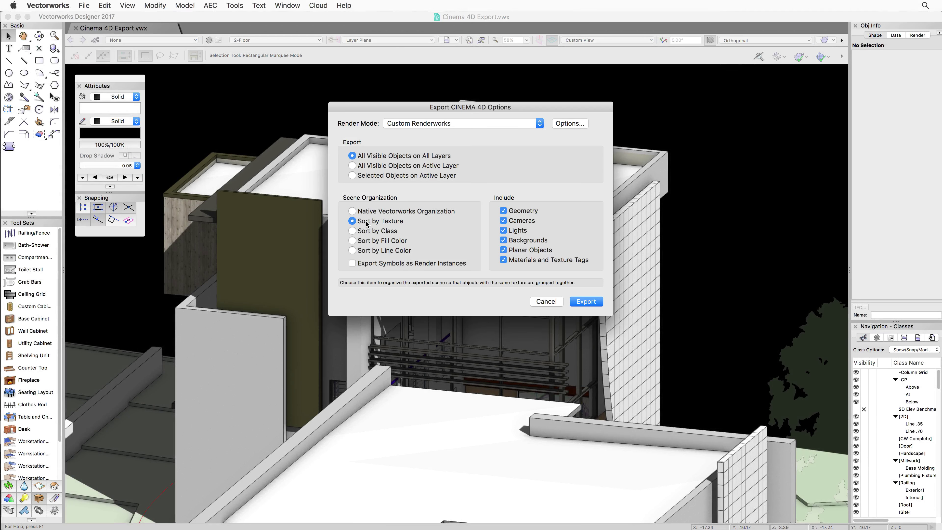
left_click(369, 230)
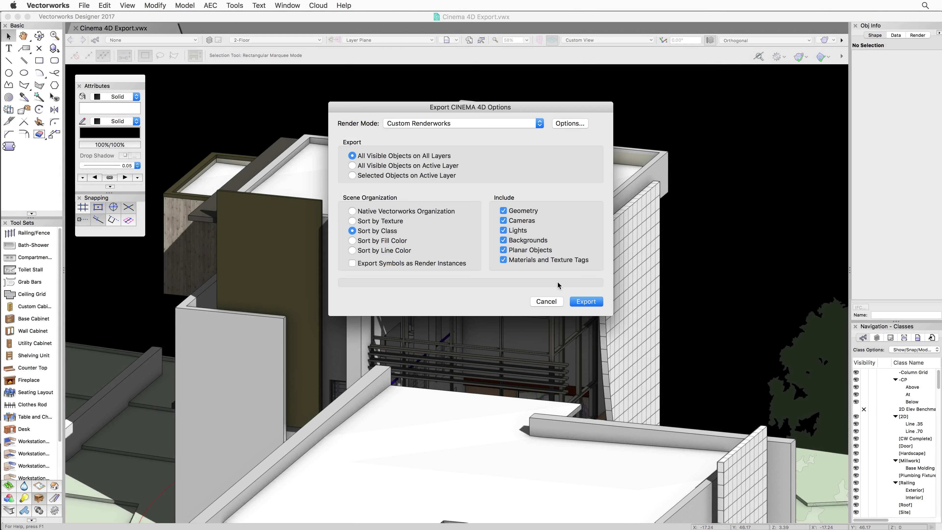
left_click(584, 302)
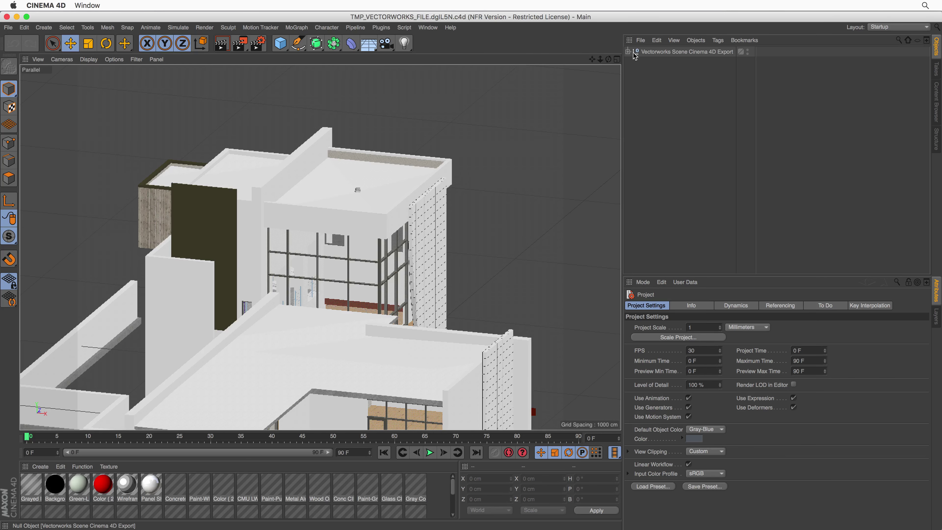
Expand the exported scene down to the [Wall]-Exterior class group and inspect the properties of its Wall objects
left_click(627, 51)
left_click(633, 71)
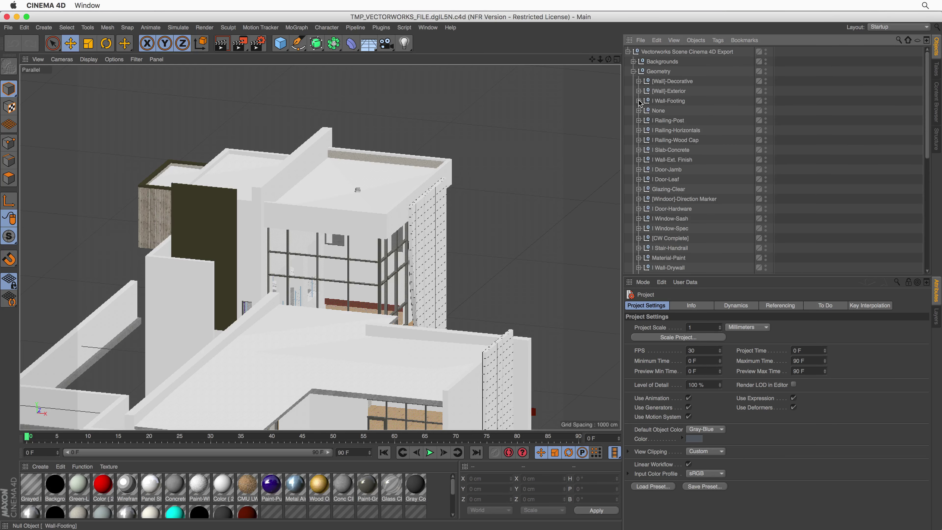
left_click(638, 91)
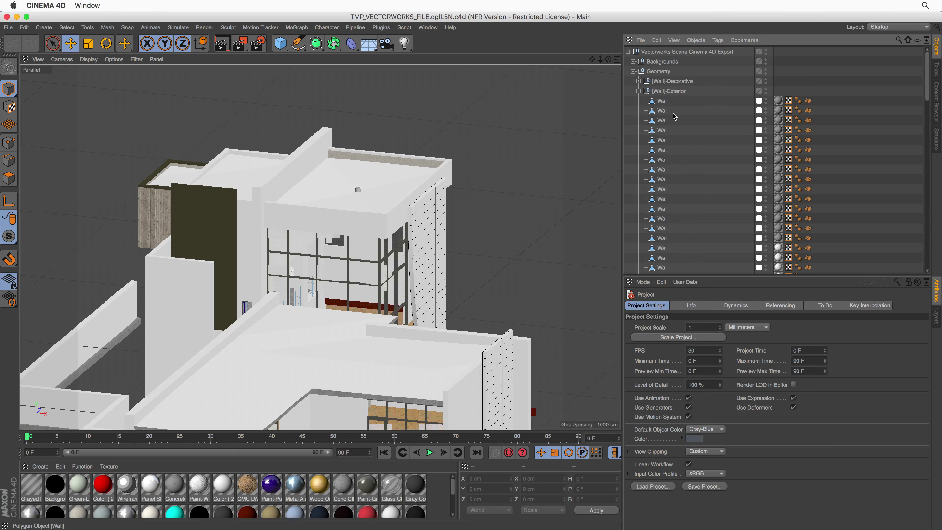
left_click(673, 147)
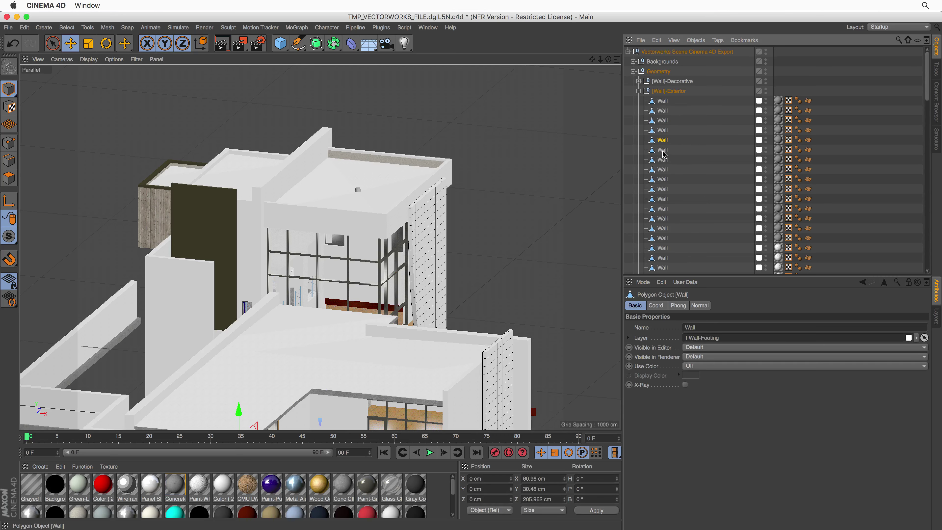
left_click(667, 160)
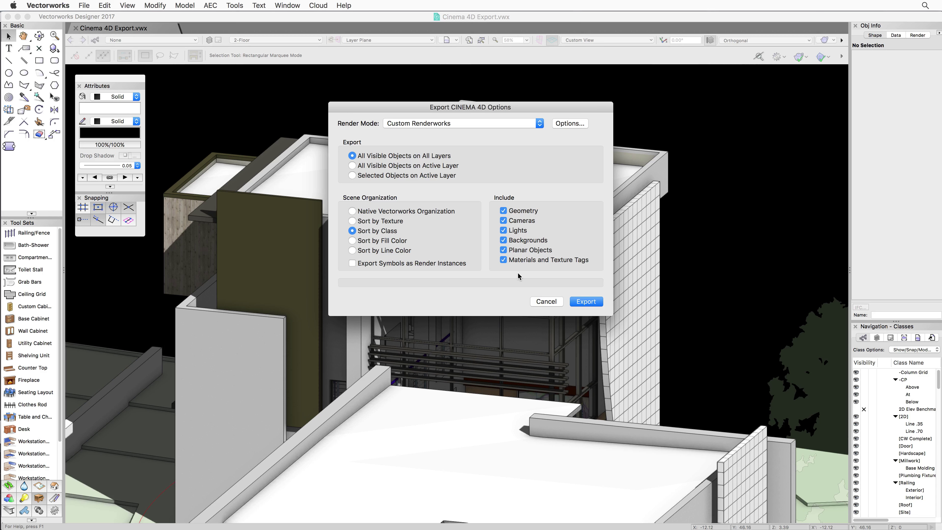
Export the Vectorworks model sorted by class without materials and texture tags, and expand the resulting Geometry group in CINEMA 4D
left_click(528, 262)
left_click(580, 300)
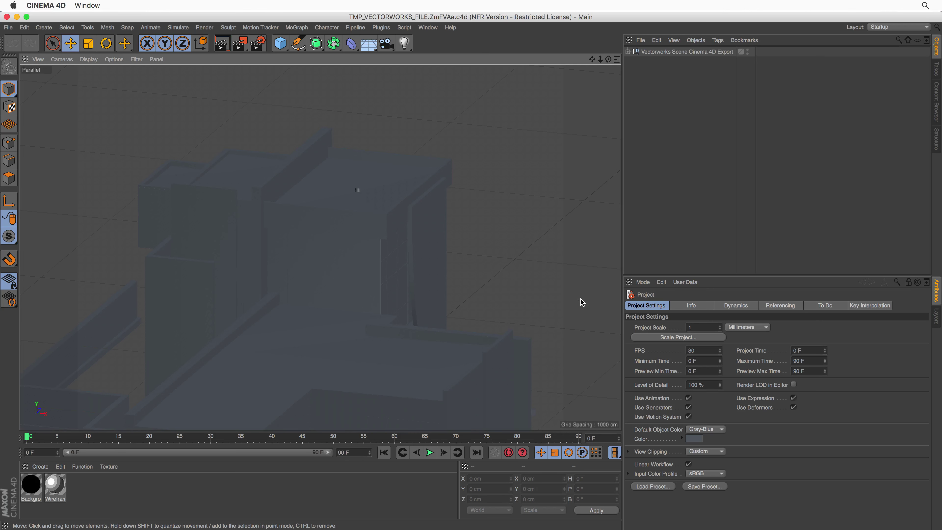
left_click(628, 51)
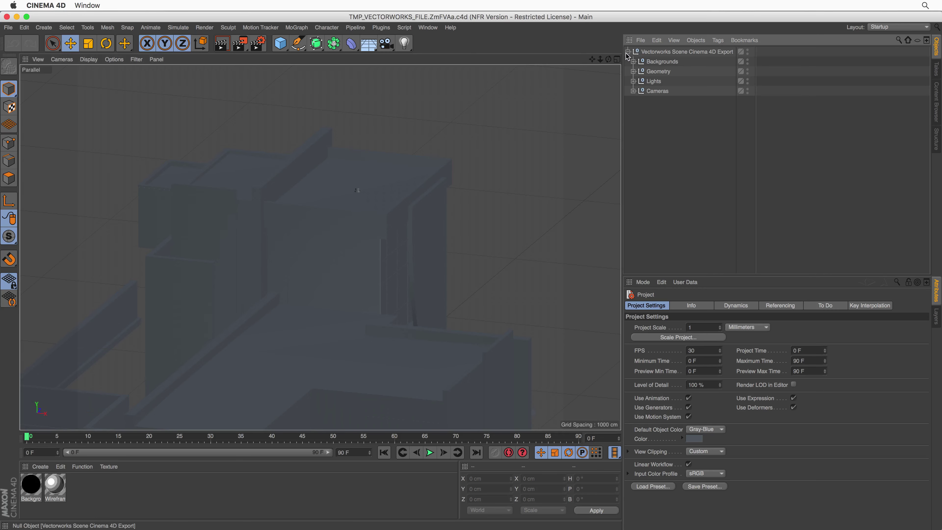
left_click(633, 71)
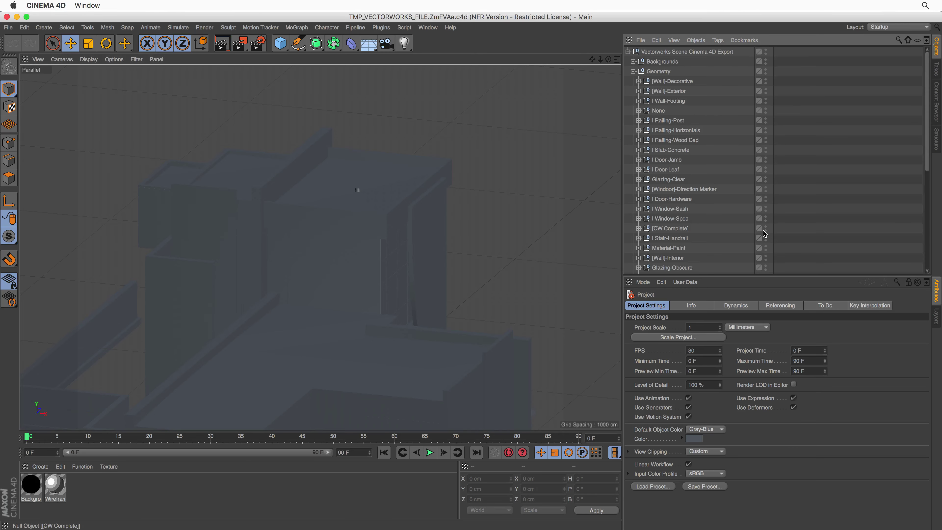